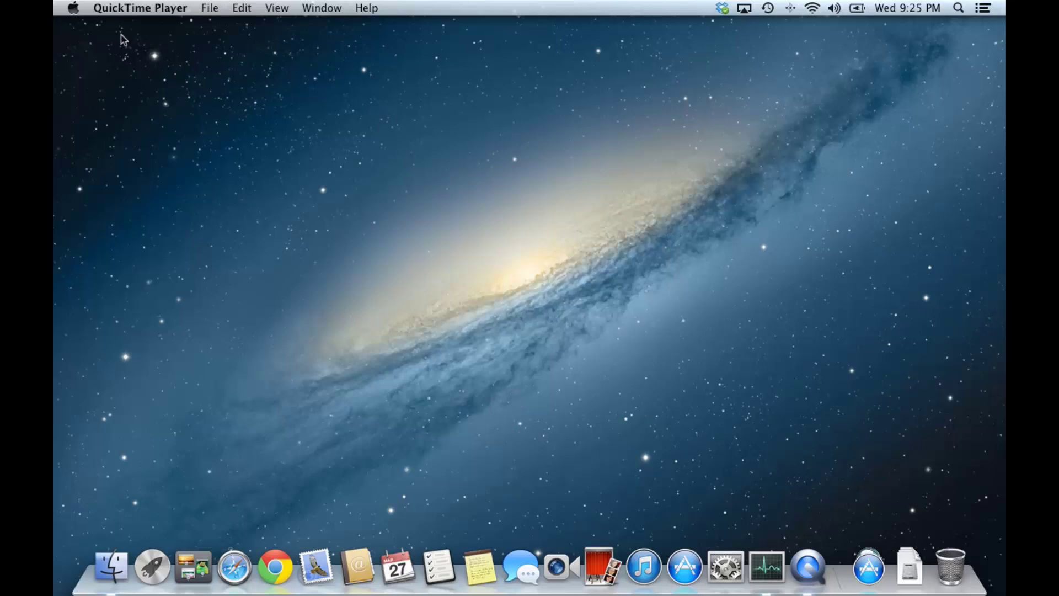
# Open the full System Report from About This Mac.
pyautogui.click(74, 9)
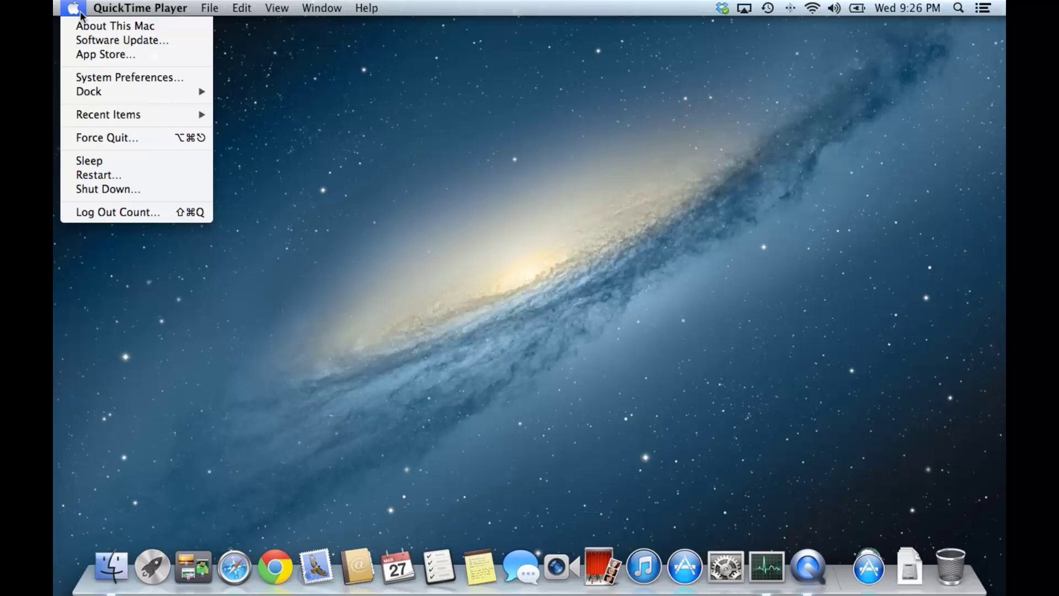
pyautogui.click(95, 27)
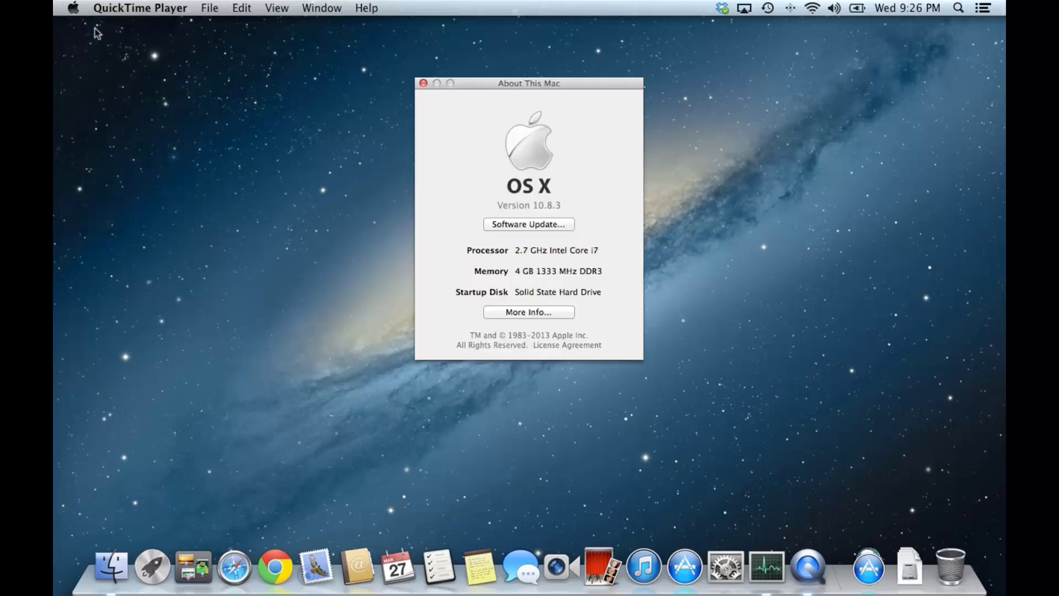
pyautogui.click(519, 312)
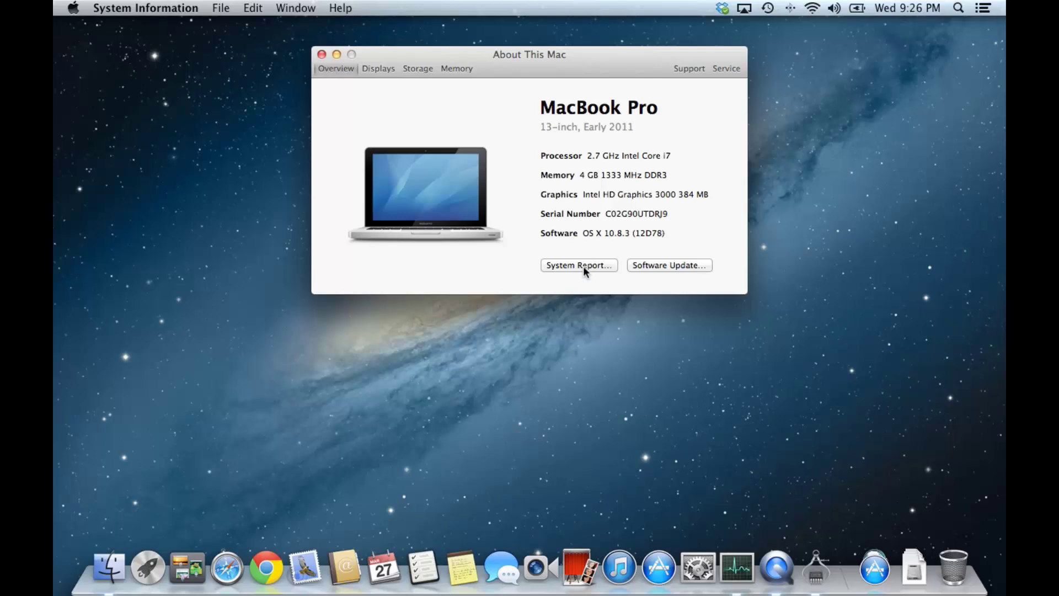
pyautogui.click(583, 266)
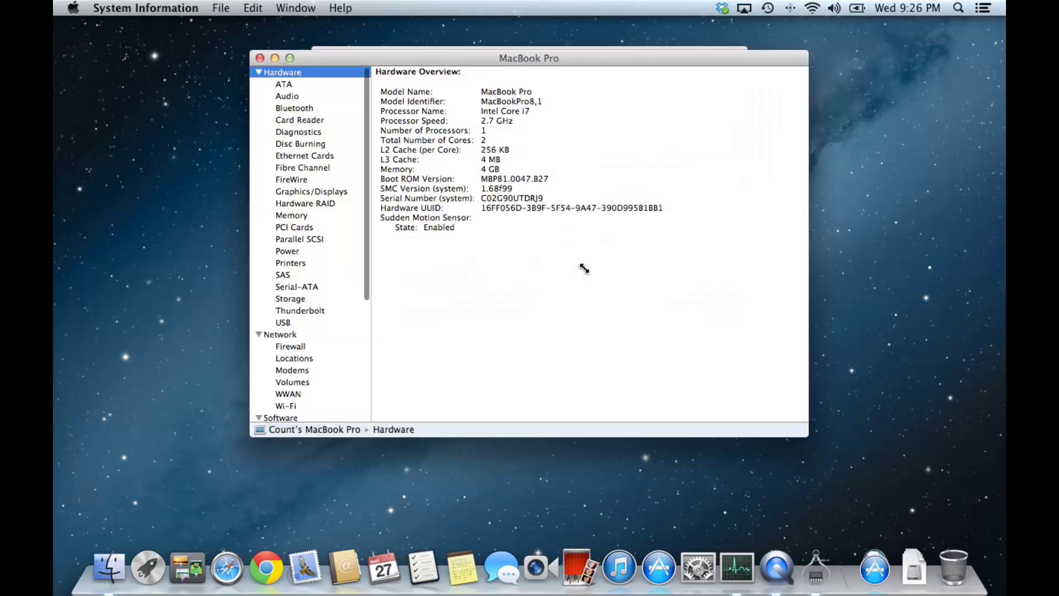
# Check the Serial-ATA page for the Kingston SSD's TRIM Support: Yes, then close the report.
pyautogui.click(317, 287)
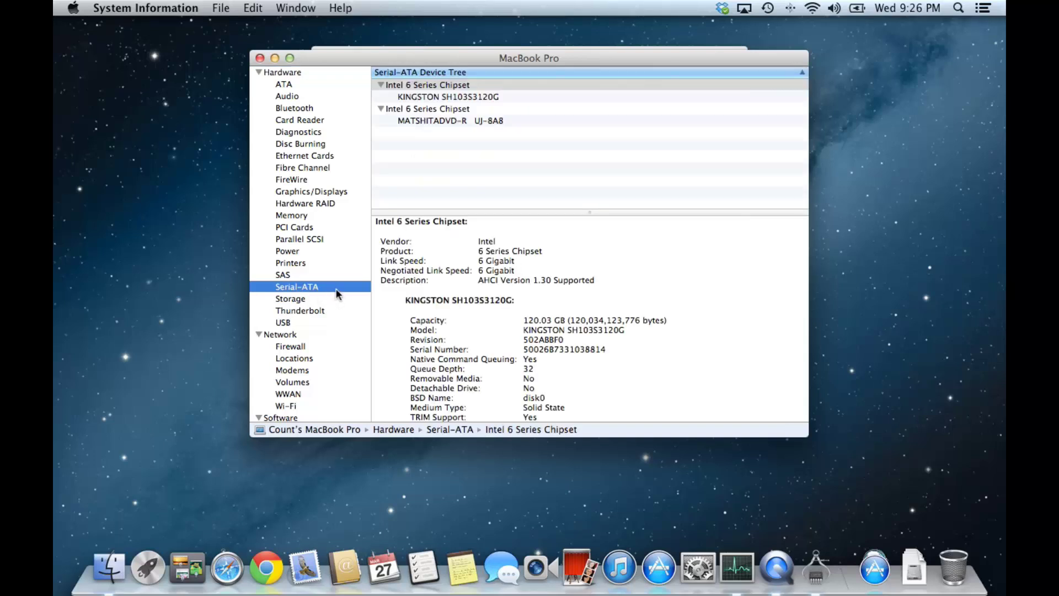
pyautogui.scroll(-2, 477, 414)
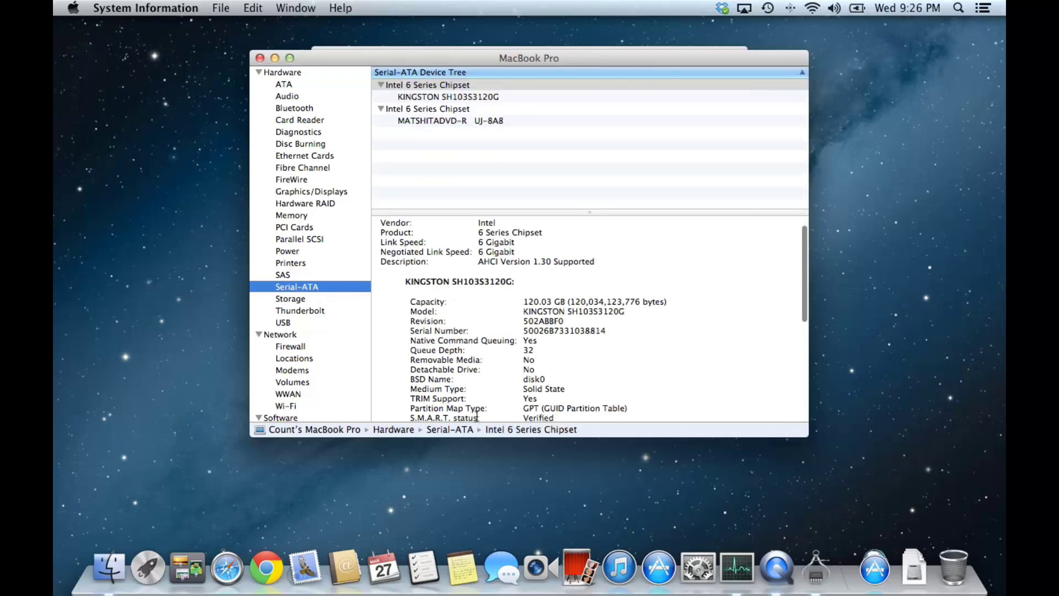
pyautogui.scroll(-3, 477, 414)
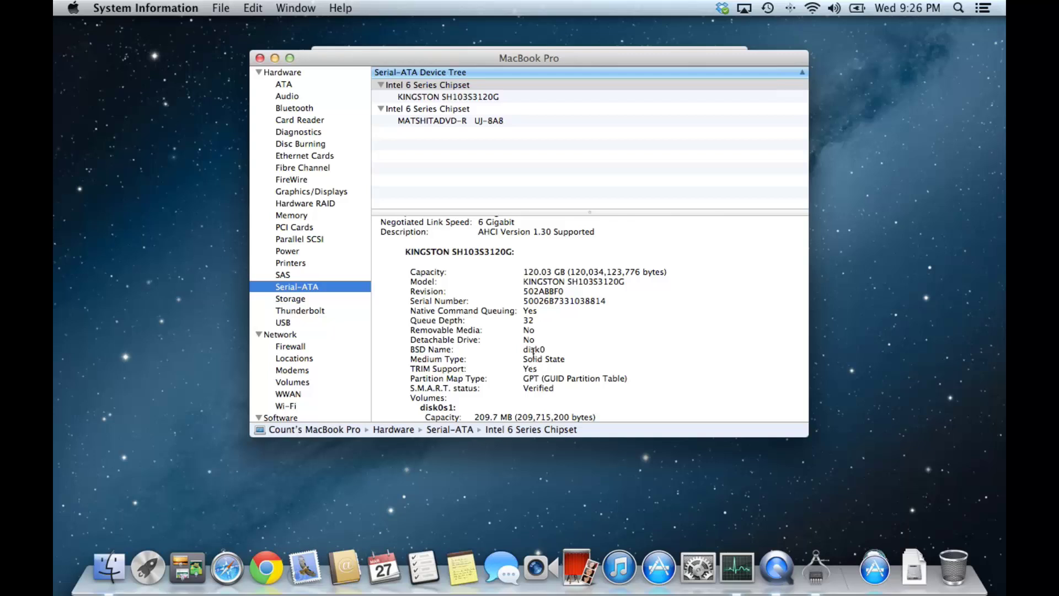
pyautogui.click(260, 58)
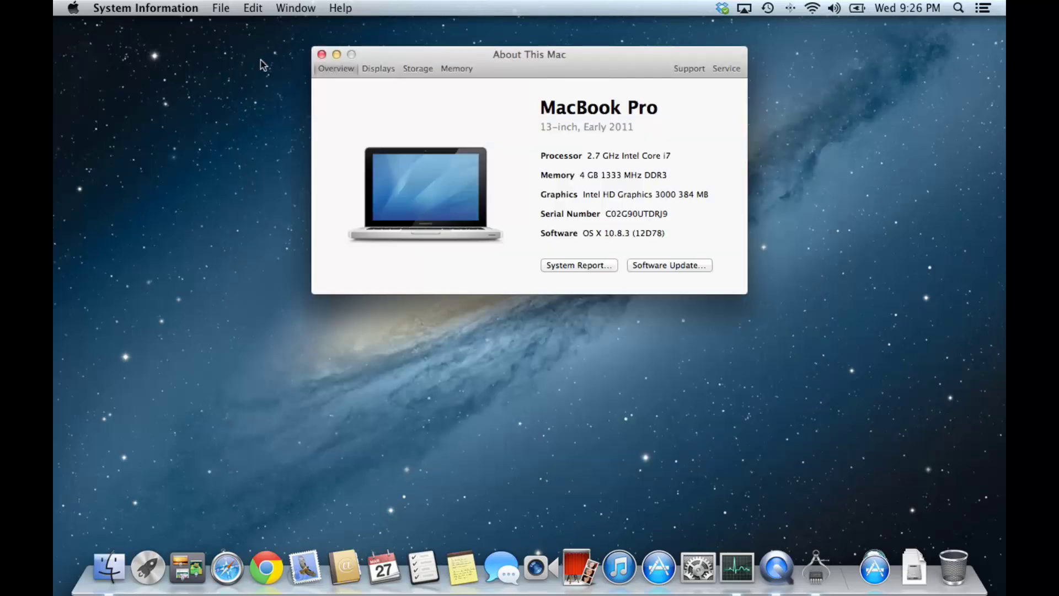
# Close the Mac overview and launch Google Chrome from the Dock.
pyautogui.click(322, 54)
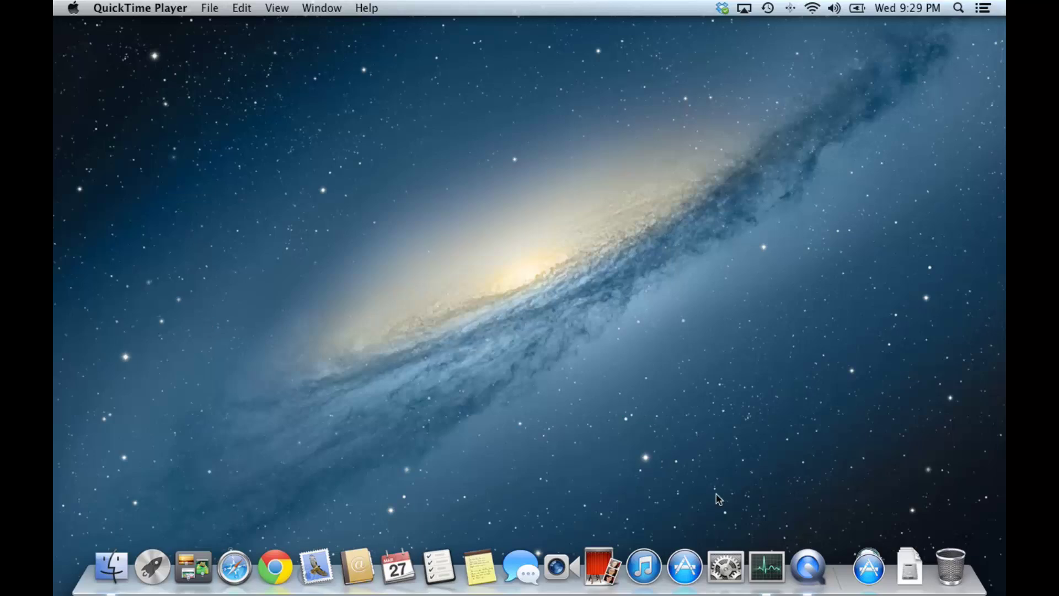
pyautogui.click(277, 560)
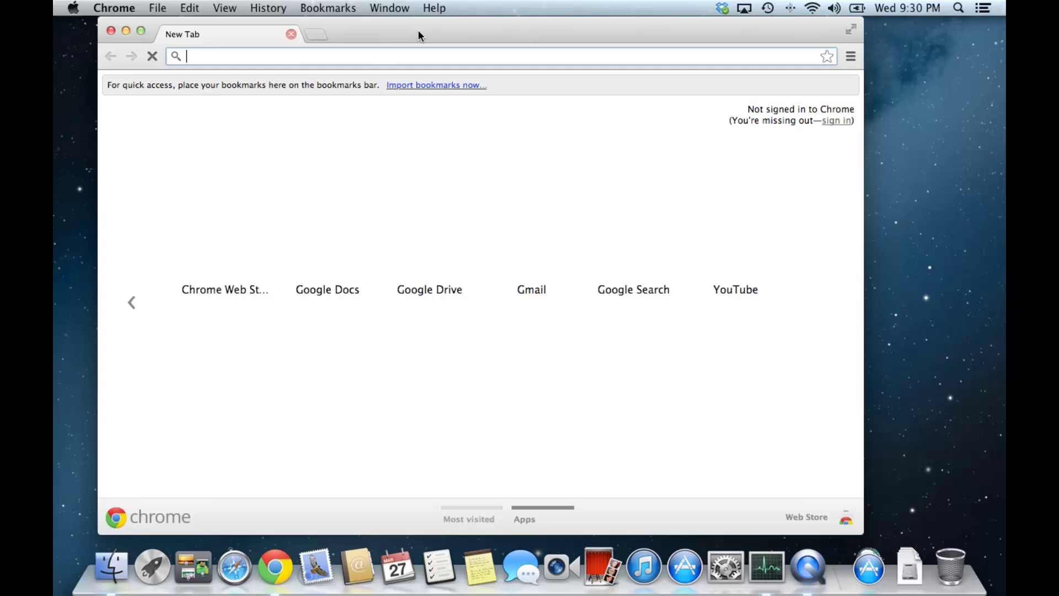
pyautogui.moveTo(502, 27); pyautogui.dragTo(542, 33)
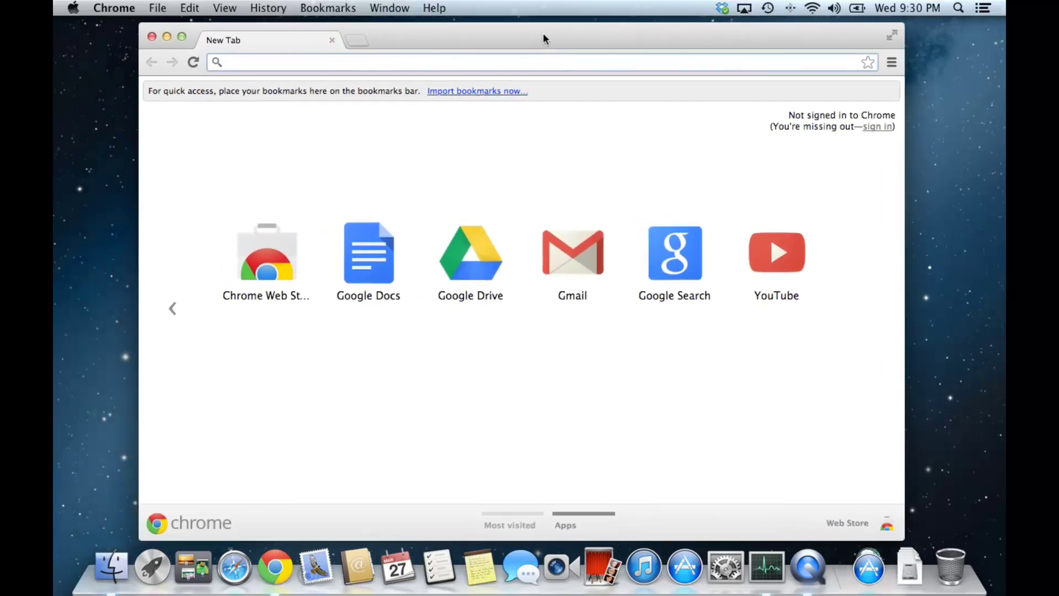
pyautogui.write('www.')
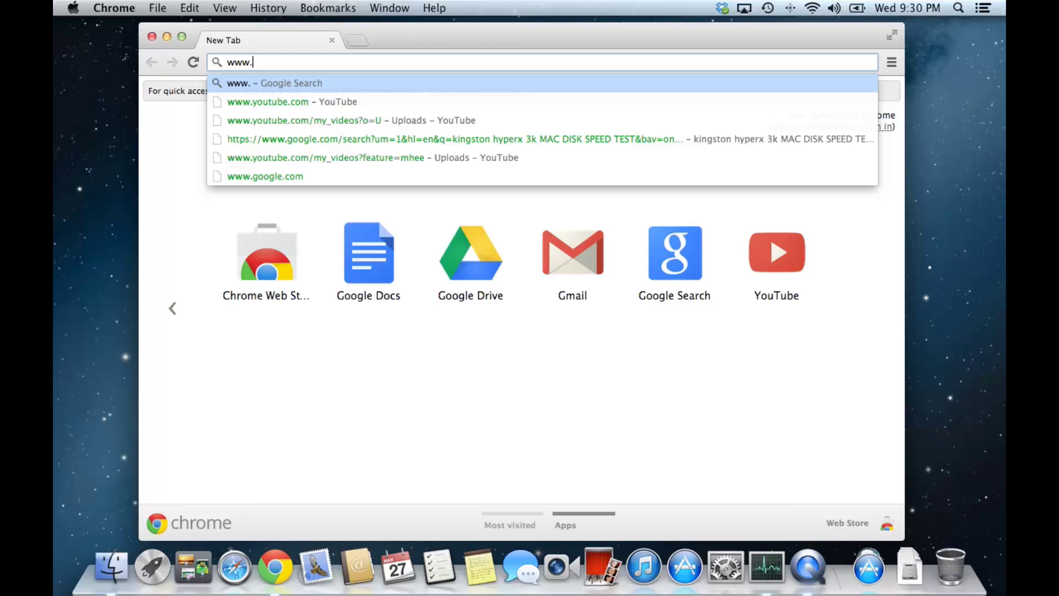
pyautogui.write('groths')
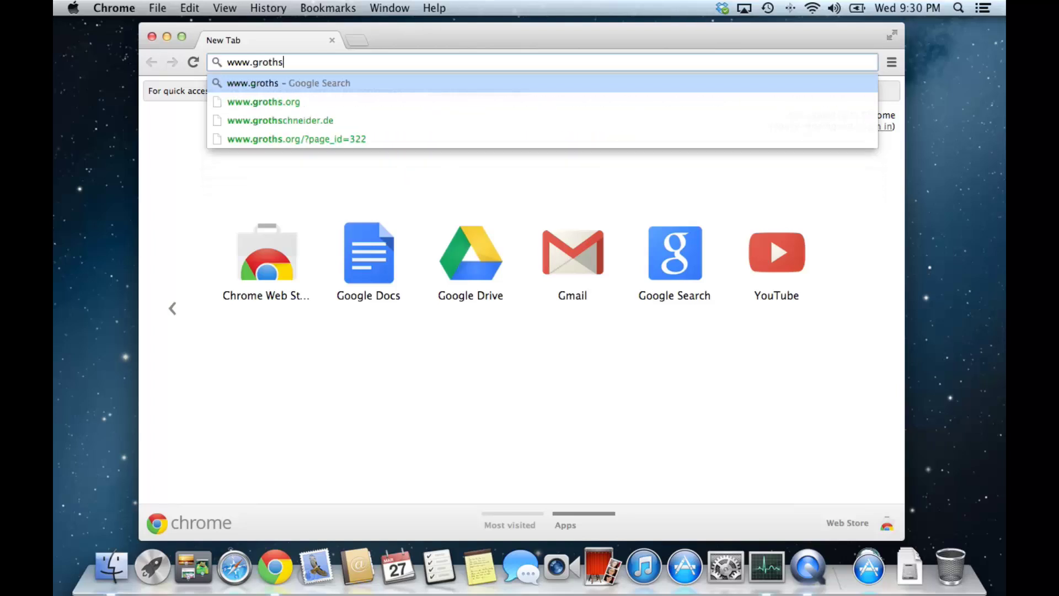
pyautogui.write('.org/')
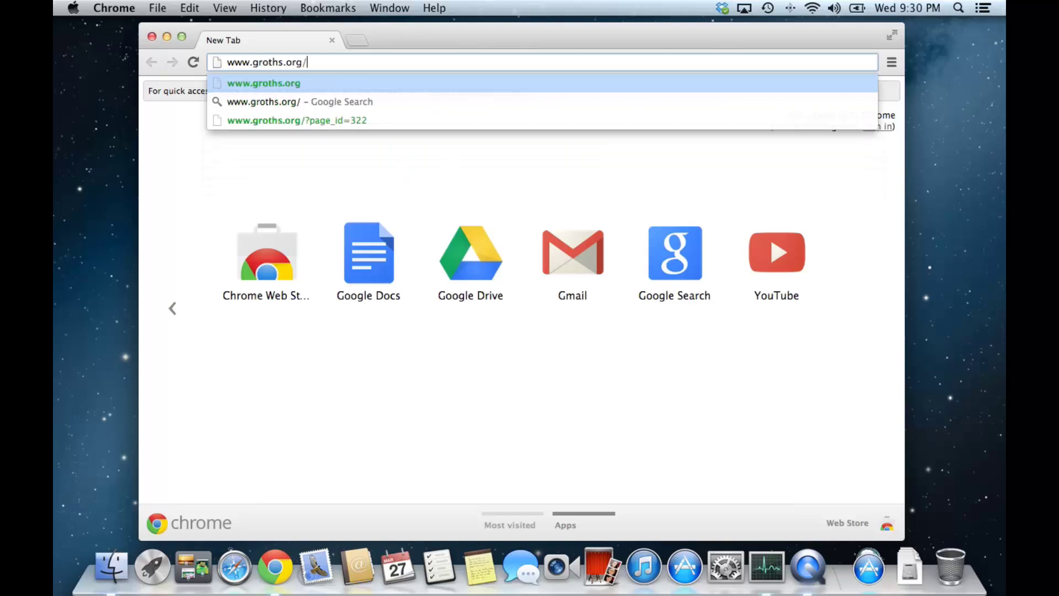
pyautogui.write('trim')
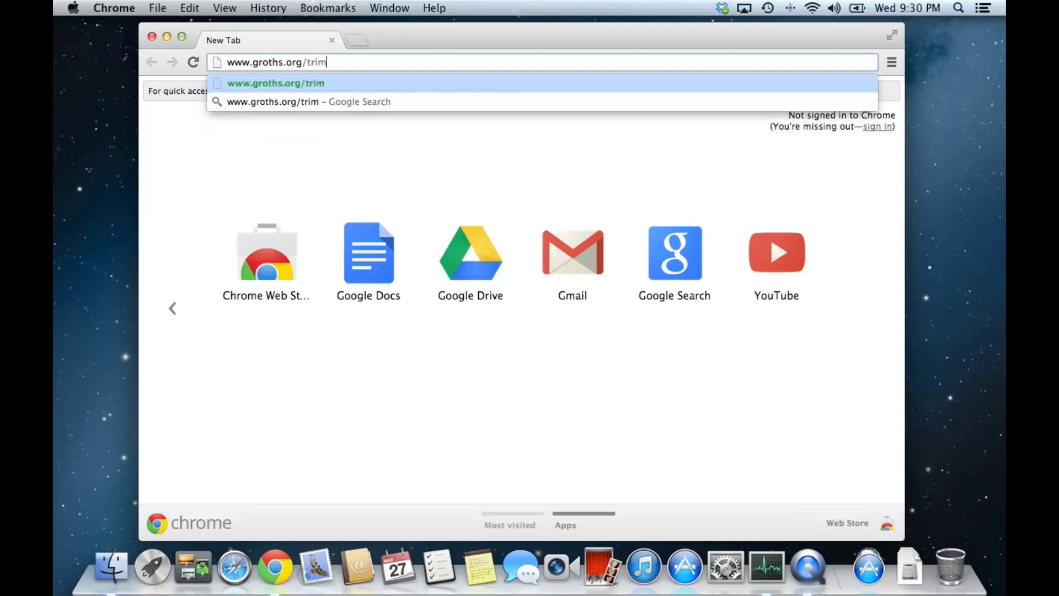
pyautogui.write('-enabler')
pyautogui.press('Return')
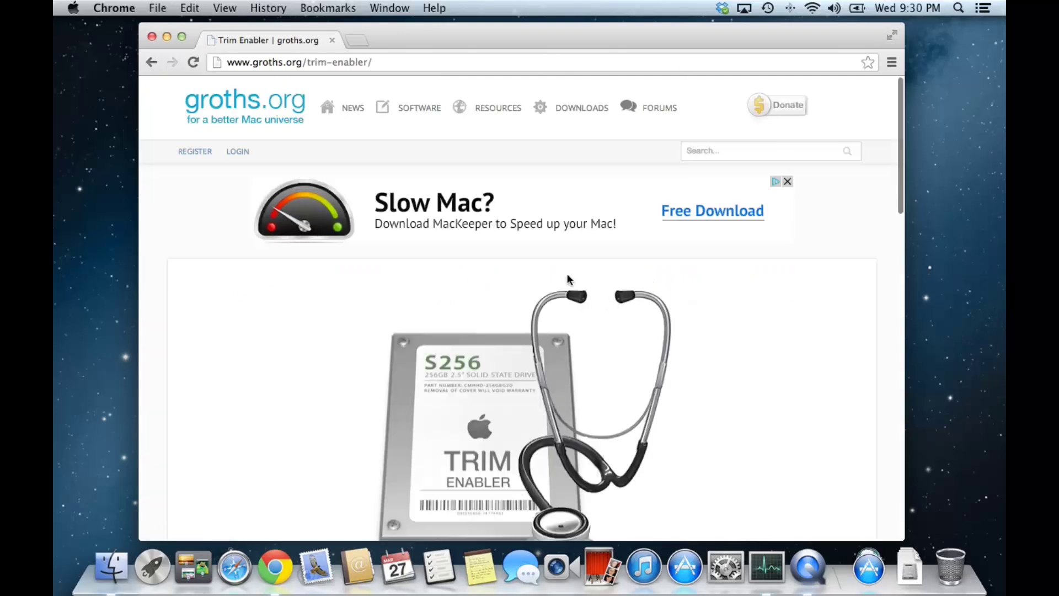
pyautogui.scroll(-5, 568, 277)
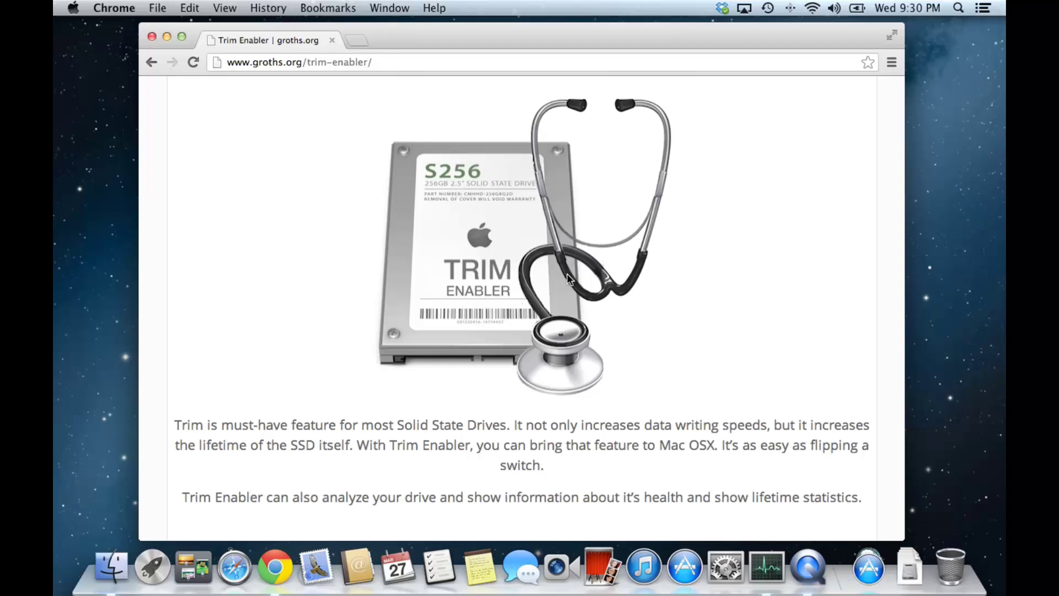
pyautogui.scroll(-15, 567, 276)
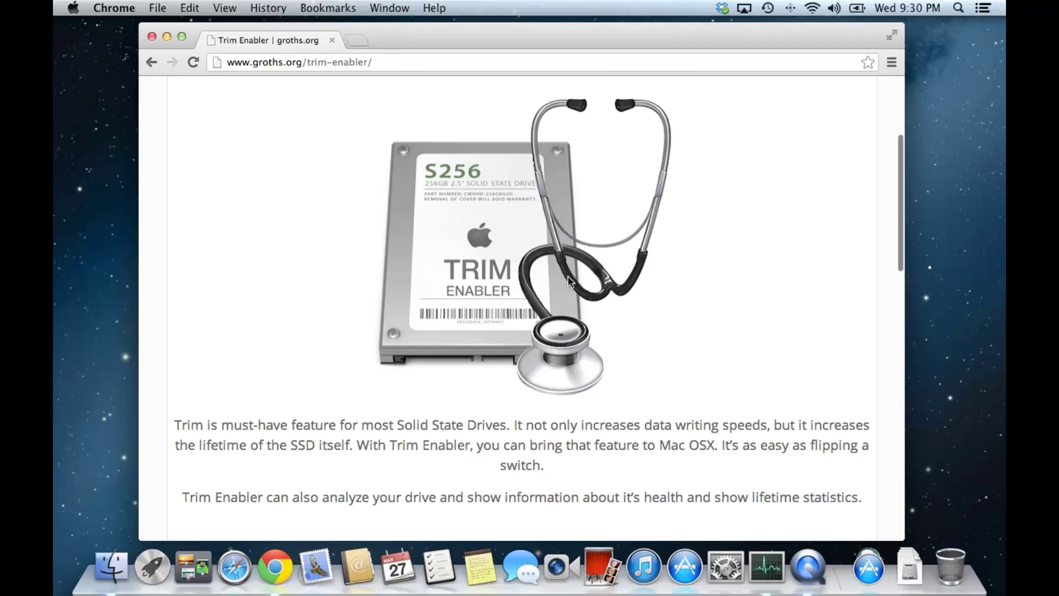
pyautogui.scroll(-3, 567, 276)
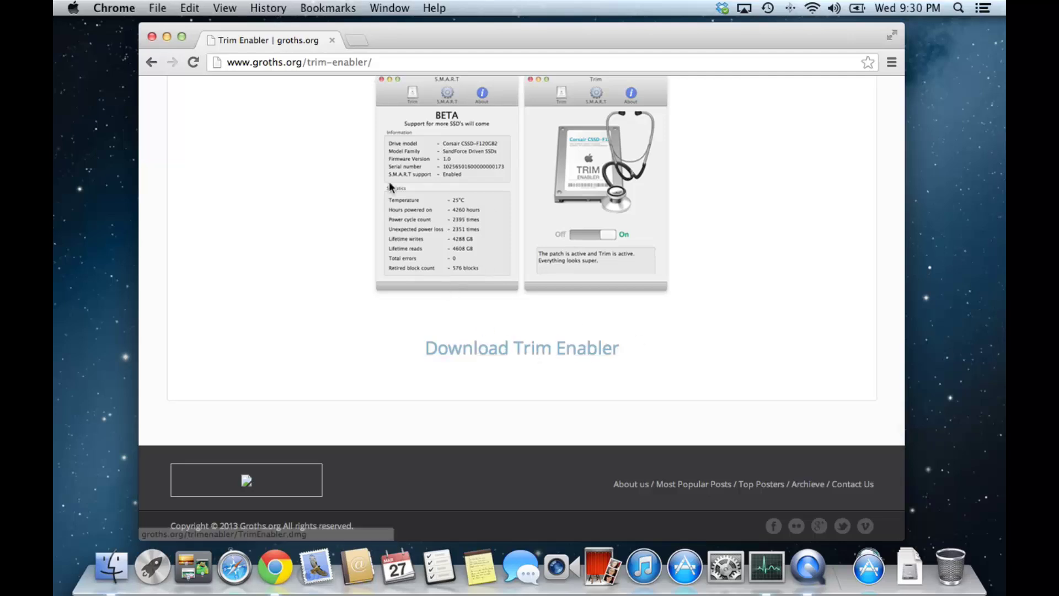
# Close Chrome and show the Utilities folder from the Applications stack.
pyautogui.click(152, 37)
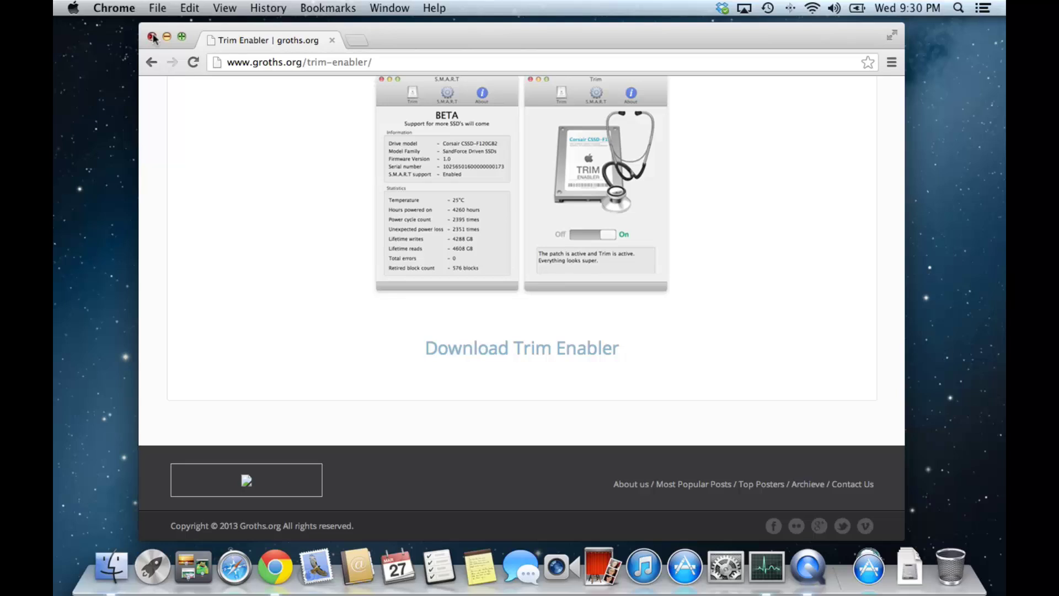
pyautogui.click(874, 557)
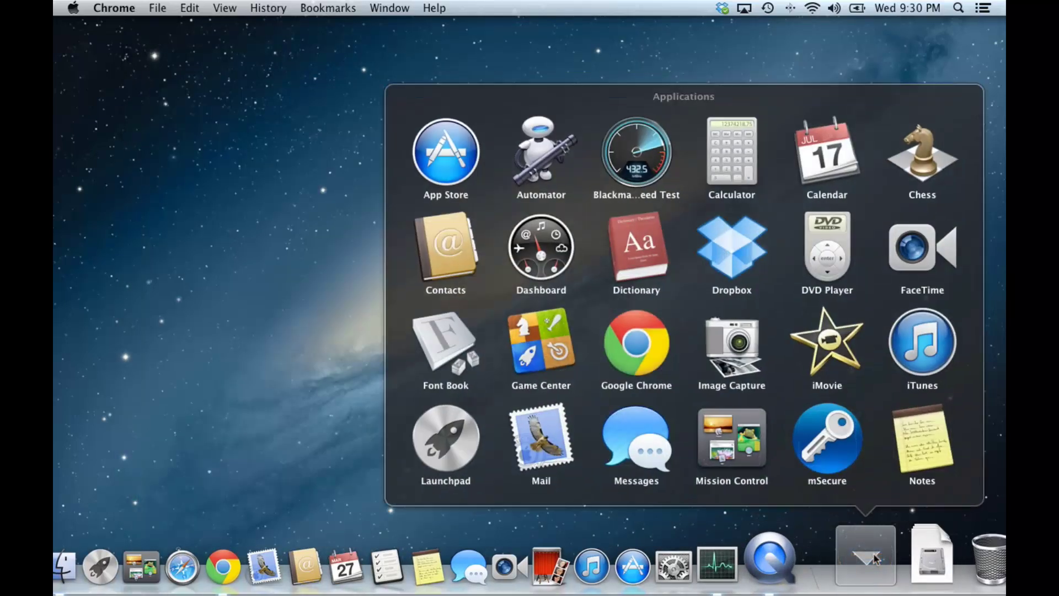
pyautogui.scroll(-5, 800, 331)
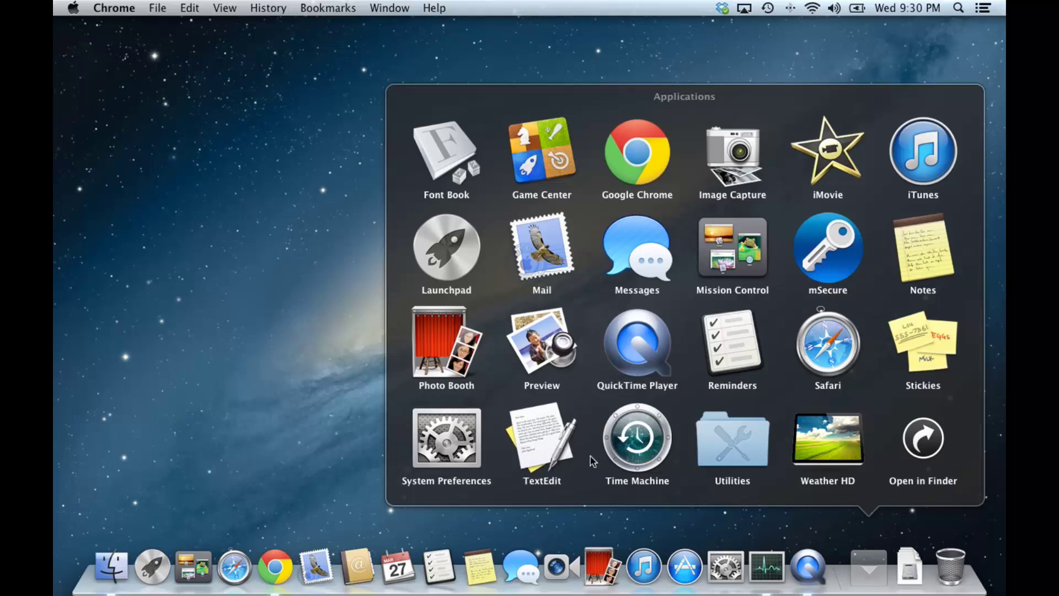
pyautogui.click(765, 458)
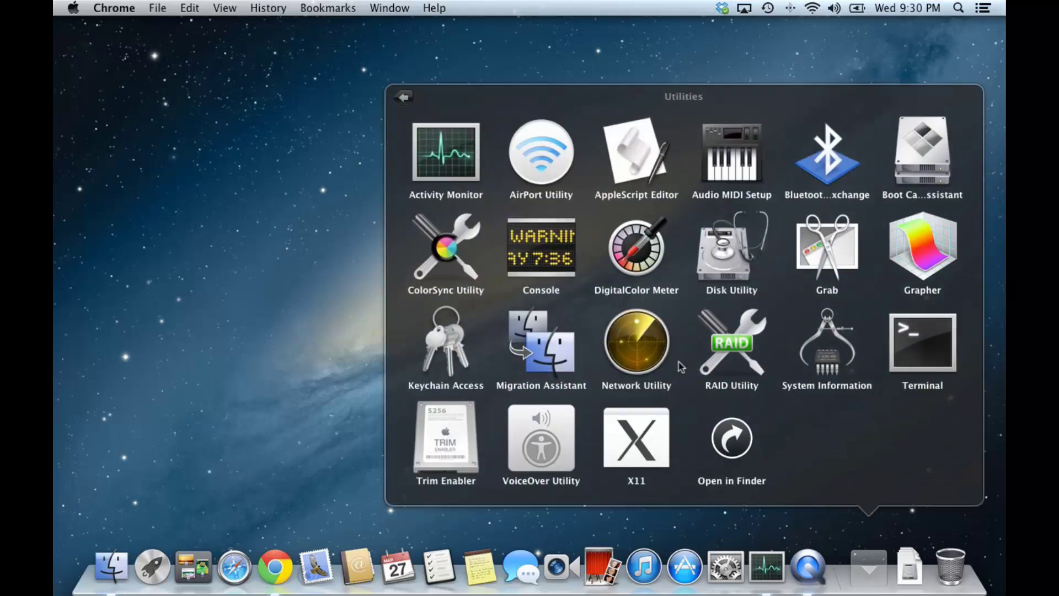
# Launch Trim Enabler, confirm Trim is On for the Kingston drive, then quit it.
pyautogui.click(447, 448)
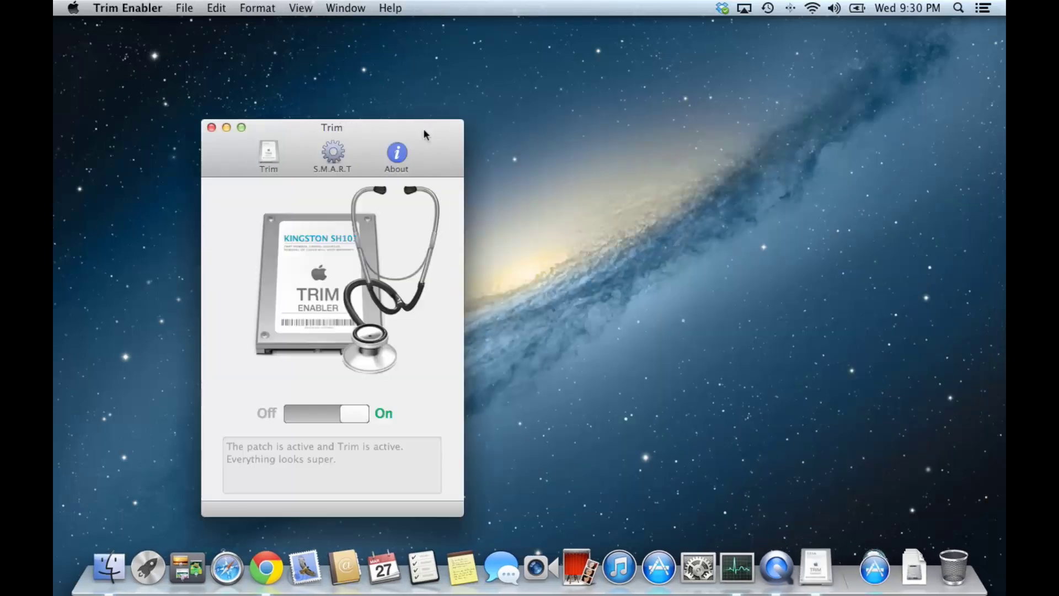
pyautogui.moveTo(503, 120); pyautogui.dragTo(550, 125)
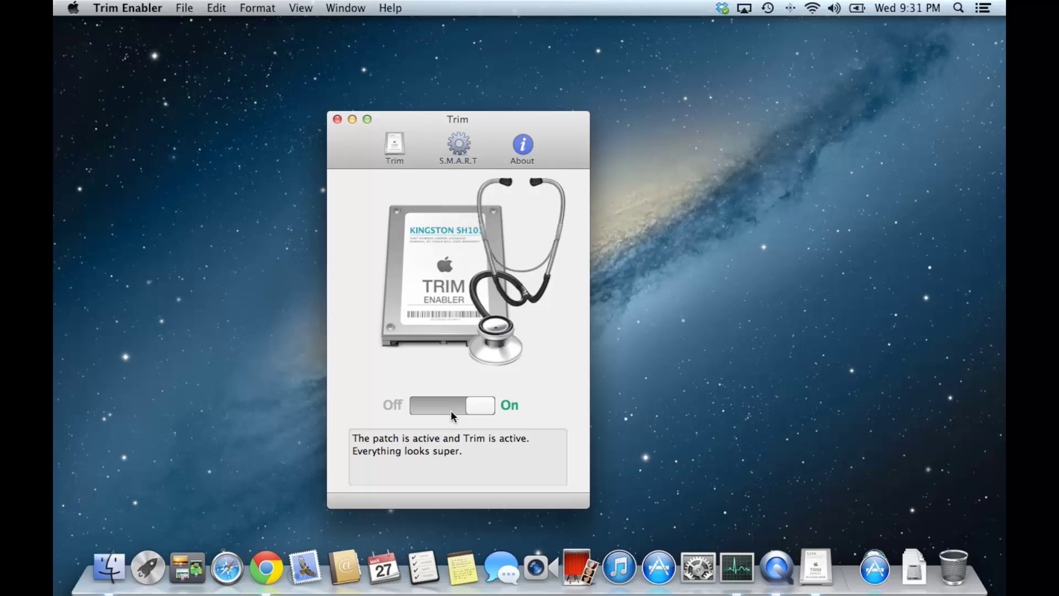
pyautogui.click(336, 119)
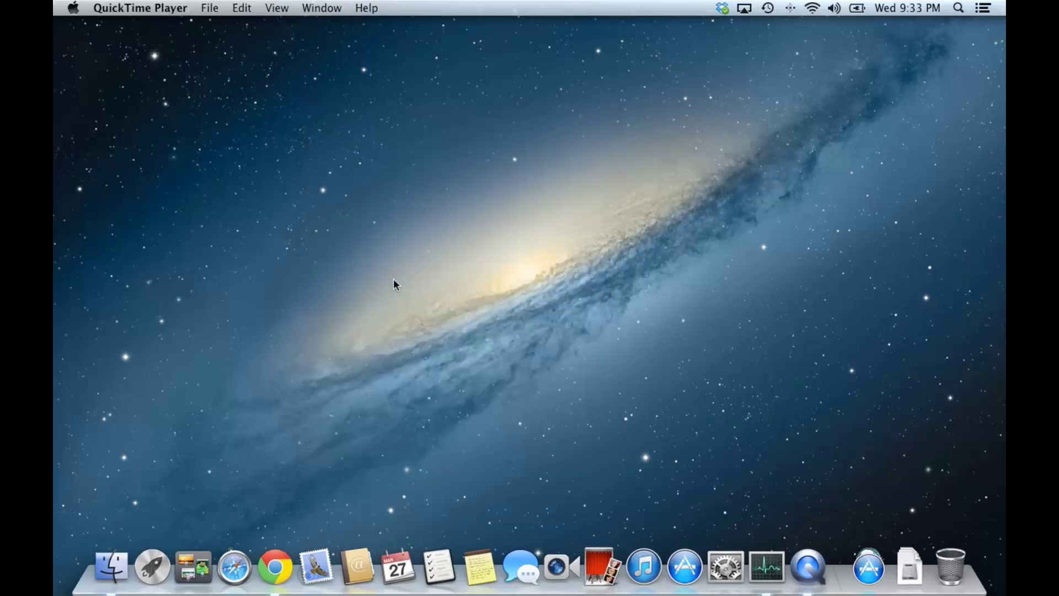
# Open the Apple menu from the desktop menu bar.
pyautogui.click(73, 7)
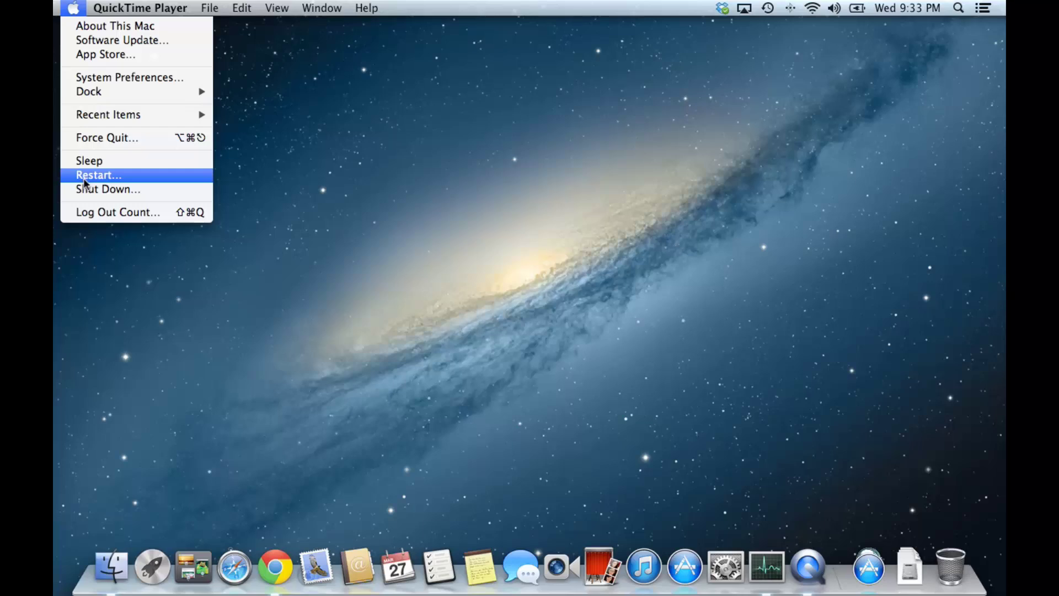
# Open System Report's Serial-ATA page and highlight TRIM Support: Yes for the KINGSTON SH103S3120G.
pyautogui.click(144, 25)
pyautogui.click(539, 310)
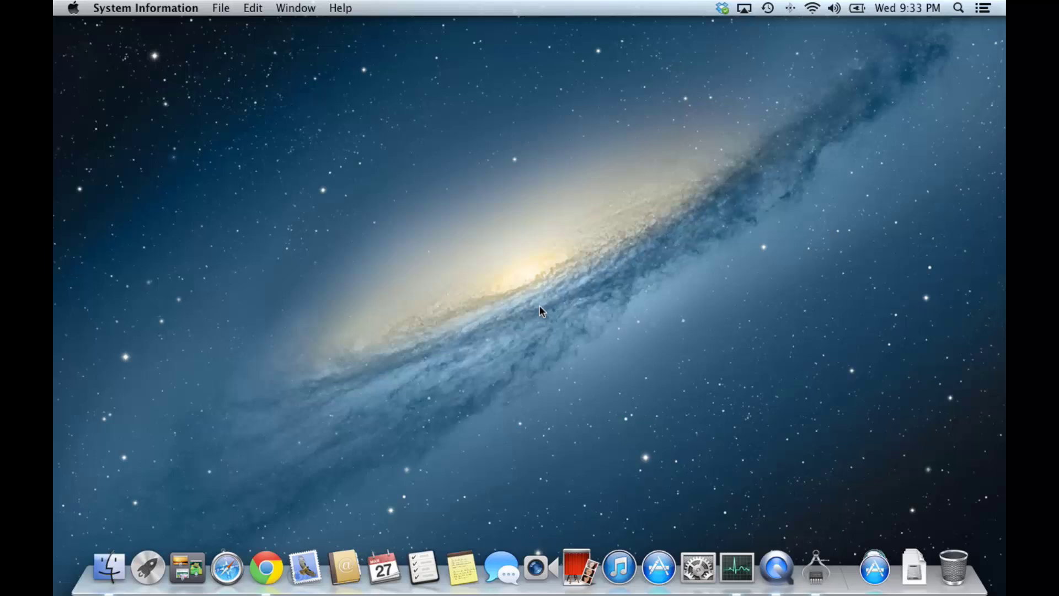
pyautogui.click(570, 265)
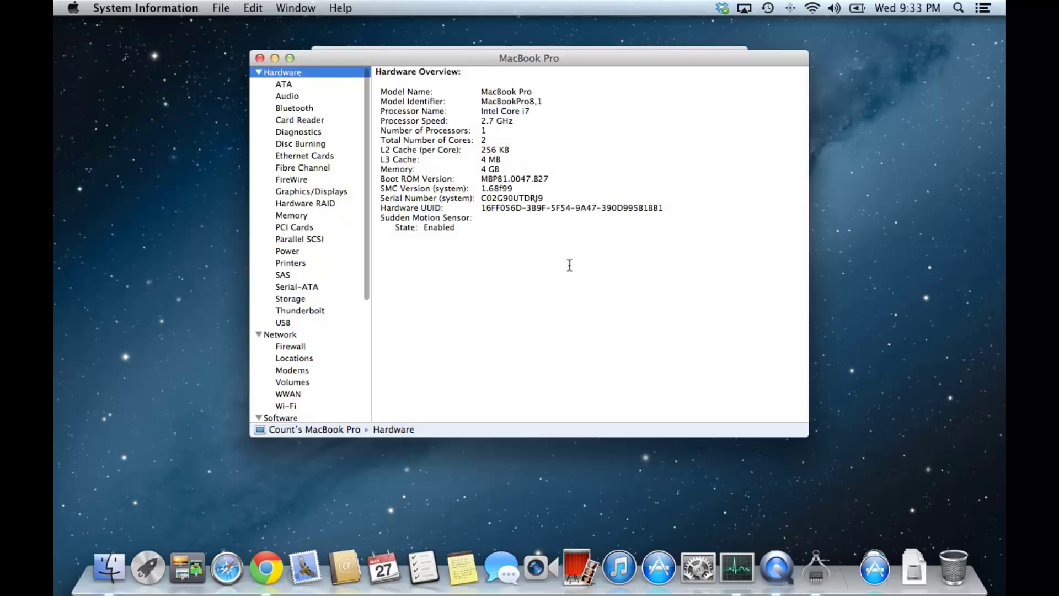
pyautogui.click(317, 287)
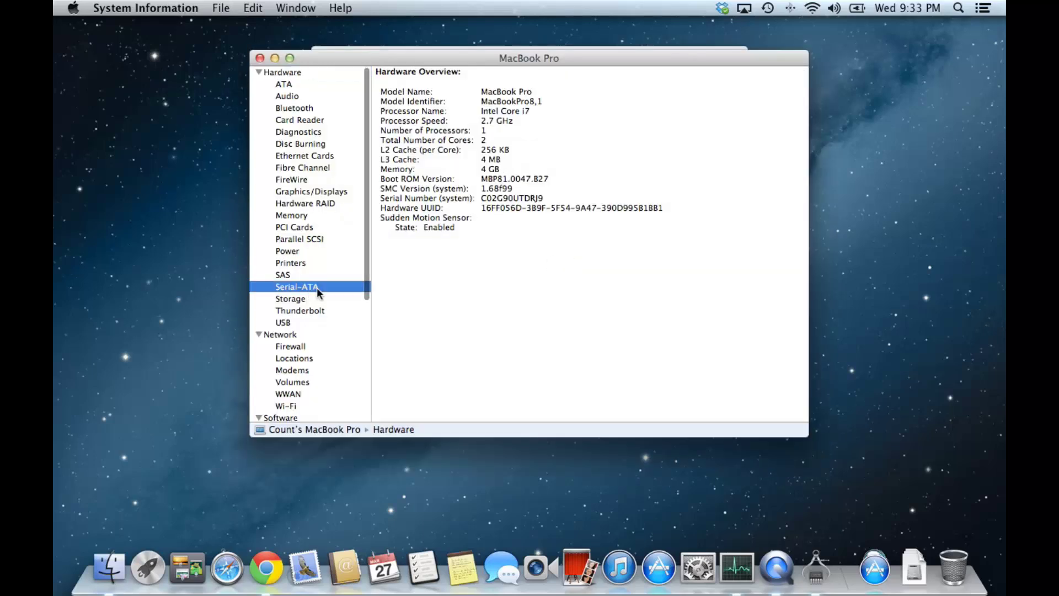
pyautogui.scroll(-2, 528, 373)
pyautogui.moveTo(539, 394); pyautogui.dragTo(410, 393)
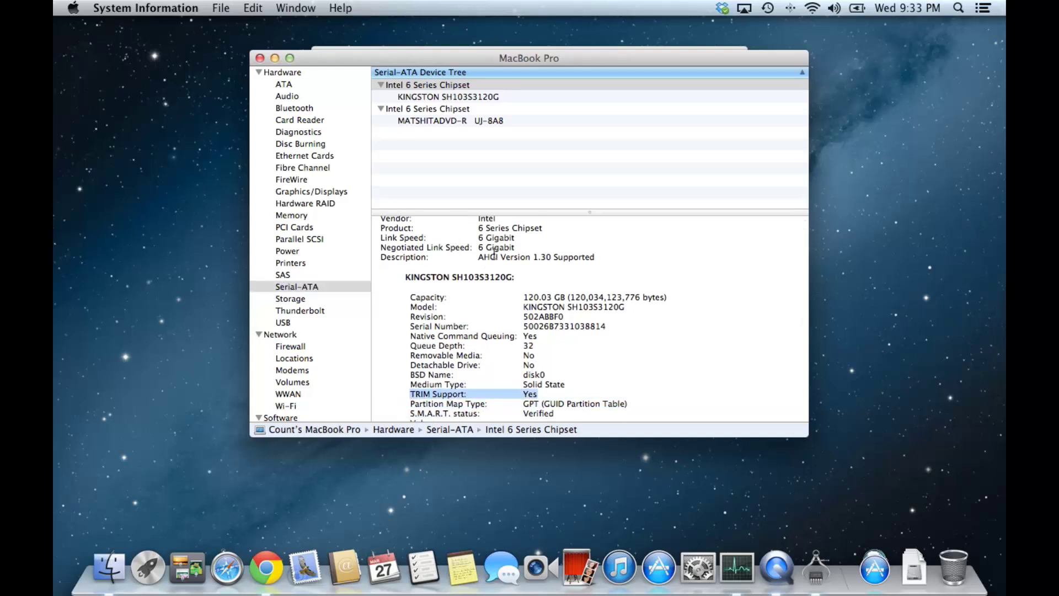